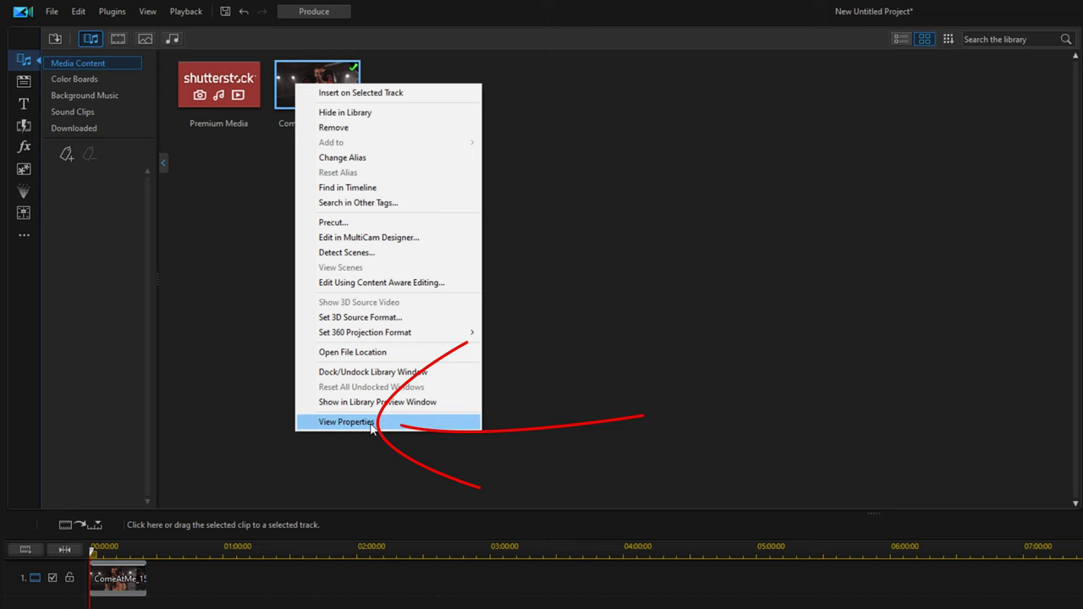
# - View the clip's properties: MP4, 154.78 MB, 1920x1080 at 30 fps
pyautogui.click(372, 422)
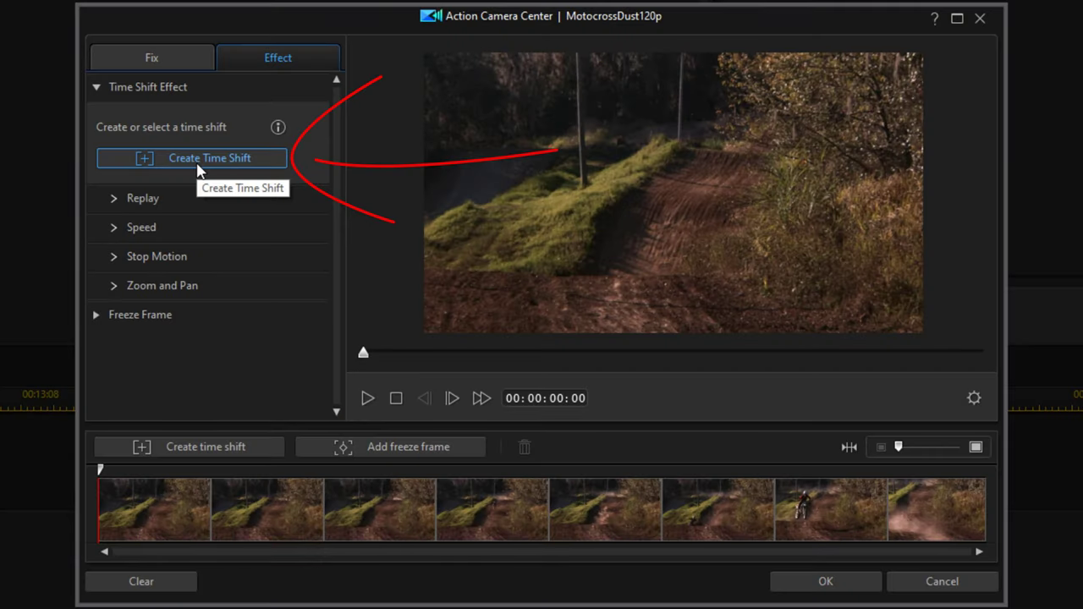
# - In Action Camera Center, add a Time Shift section to the motocross clip at 0.300× with ease in
pyautogui.click(199, 164)
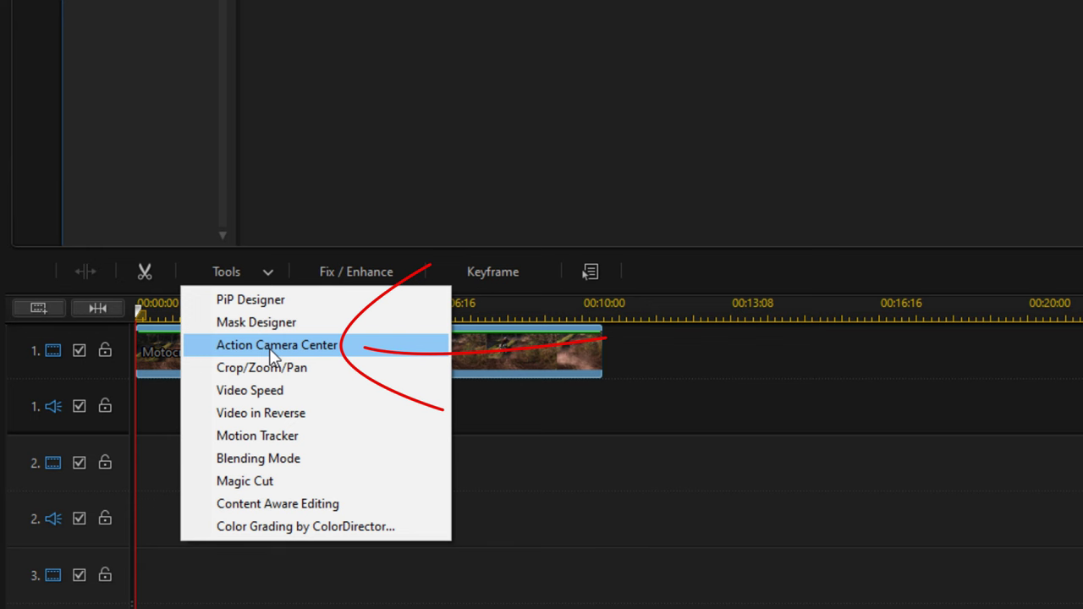
pyautogui.click(271, 346)
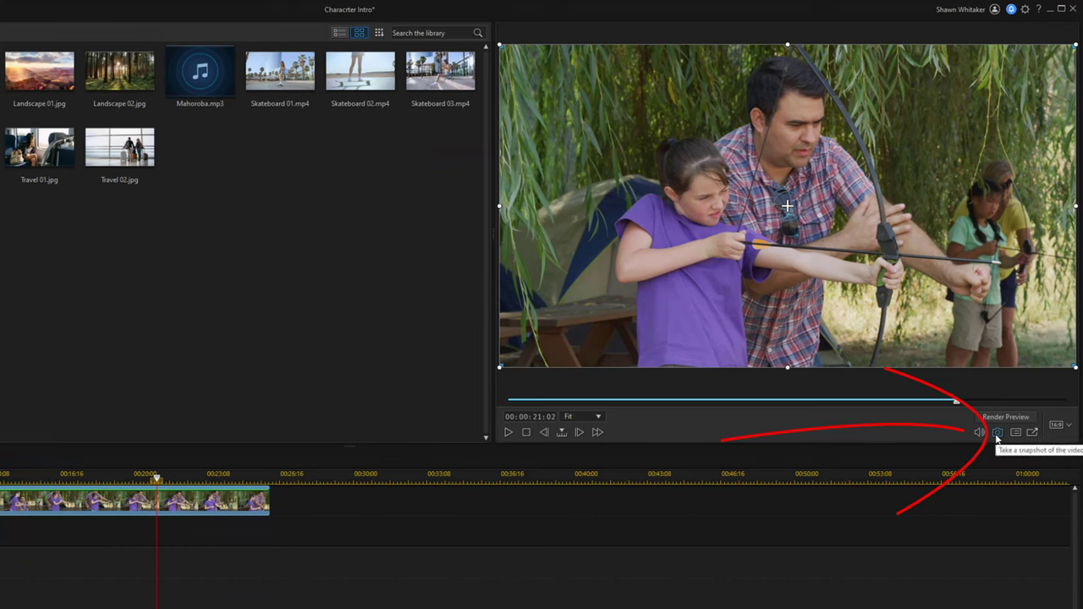
# - Snapshot the archery frame and set the RESTAURANT title's rotation to -11.31
pyautogui.click(997, 433)
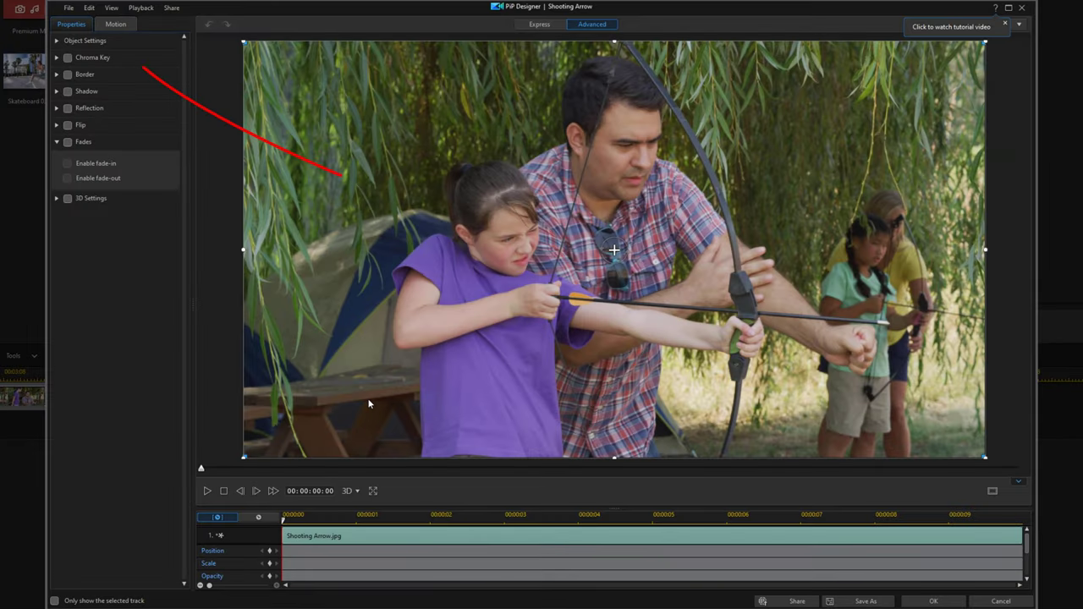
pyautogui.click(56, 41)
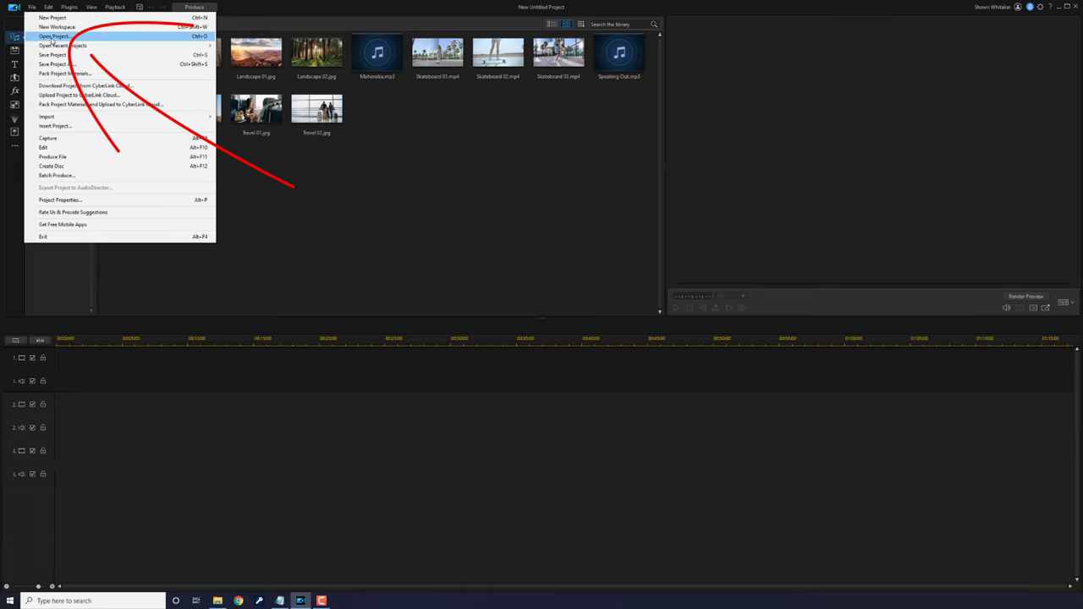
# - Keep project auto-save at every 5 minutes and browse for a new auto-save folder
pyautogui.click(52, 38)
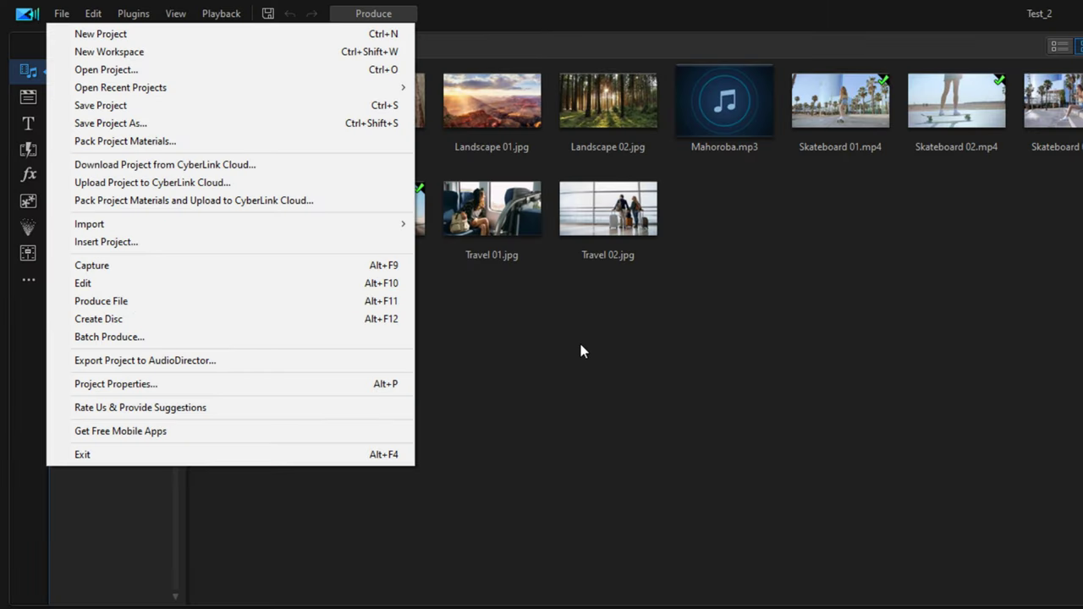
pyautogui.click(577, 337)
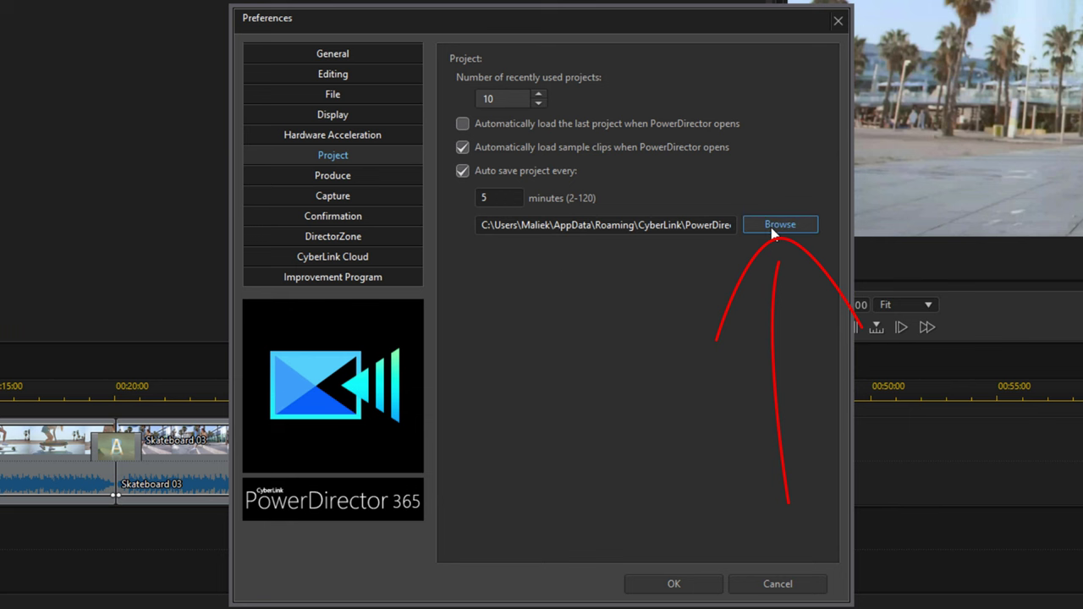
pyautogui.click(771, 227)
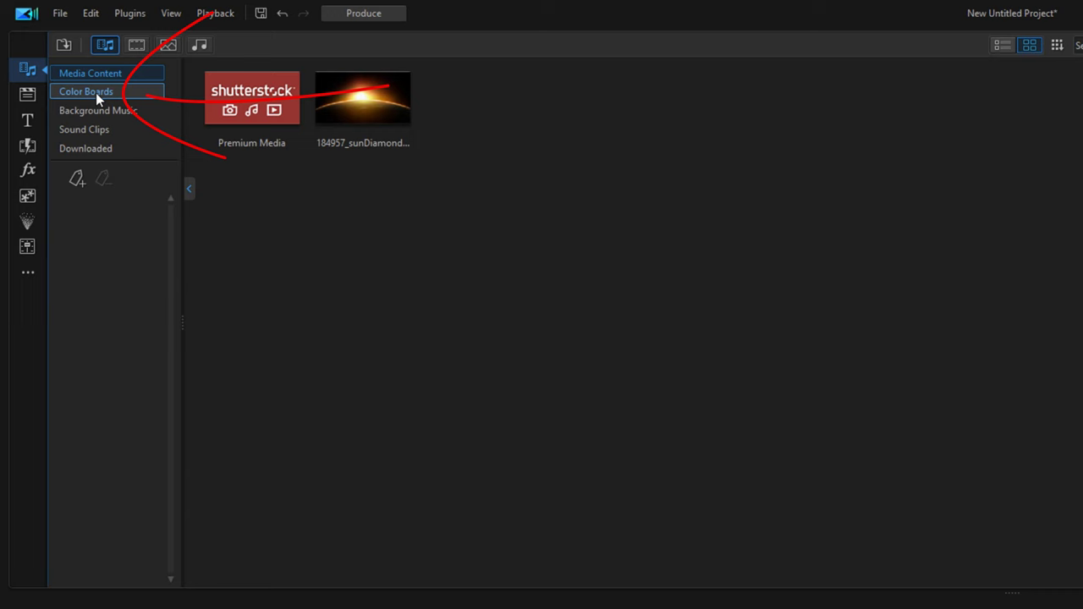
# - Give GOLDIE HAWN a 2 Color Gradient ending in orange sampled from the sunrise
pyautogui.click(96, 93)
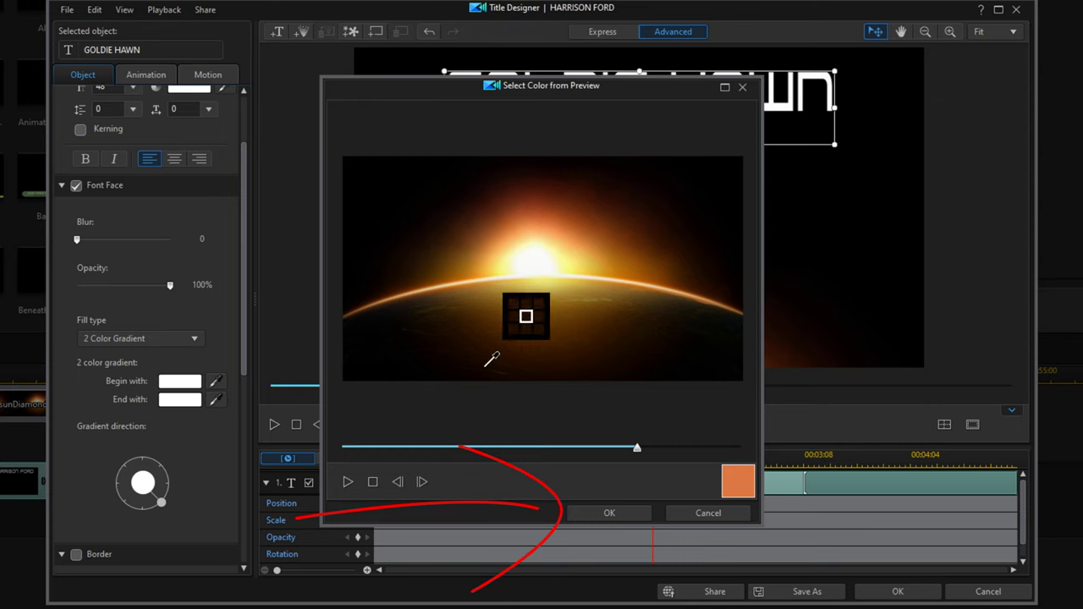
pyautogui.click(617, 513)
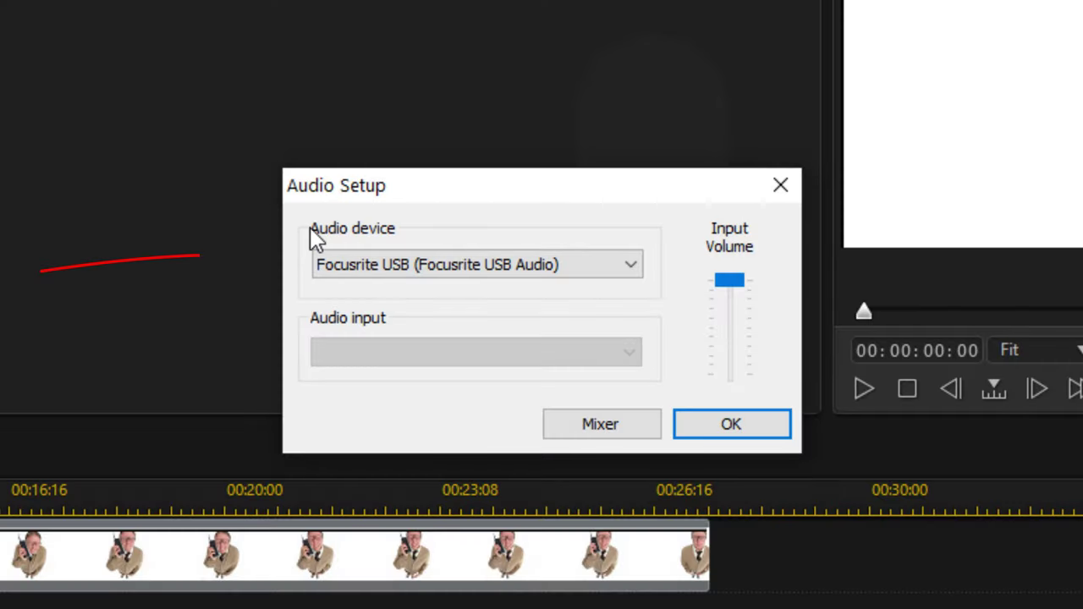
# - Choose Focusrite USB as the voice-over input, lower its volume, and confirm
pyautogui.click(638, 266)
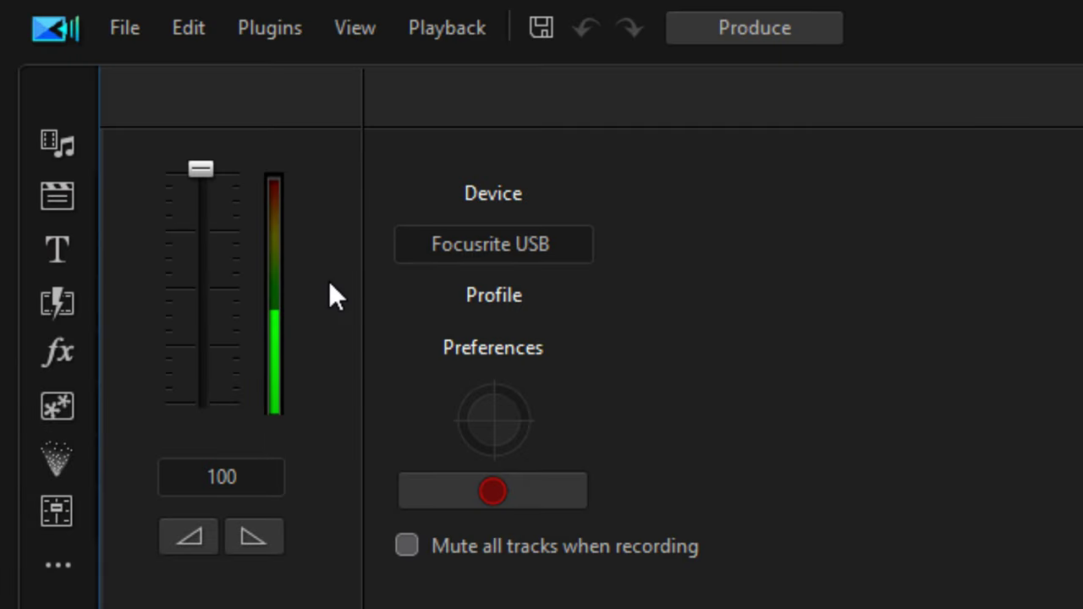
pyautogui.moveTo(200, 171); pyautogui.dragTo(223, 288)
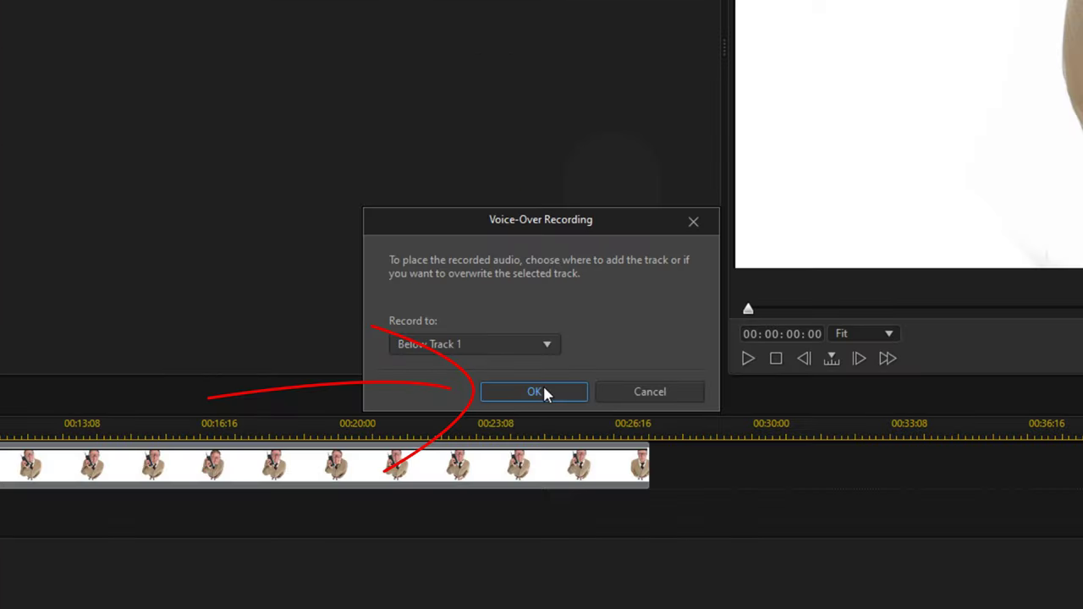
pyautogui.click(543, 391)
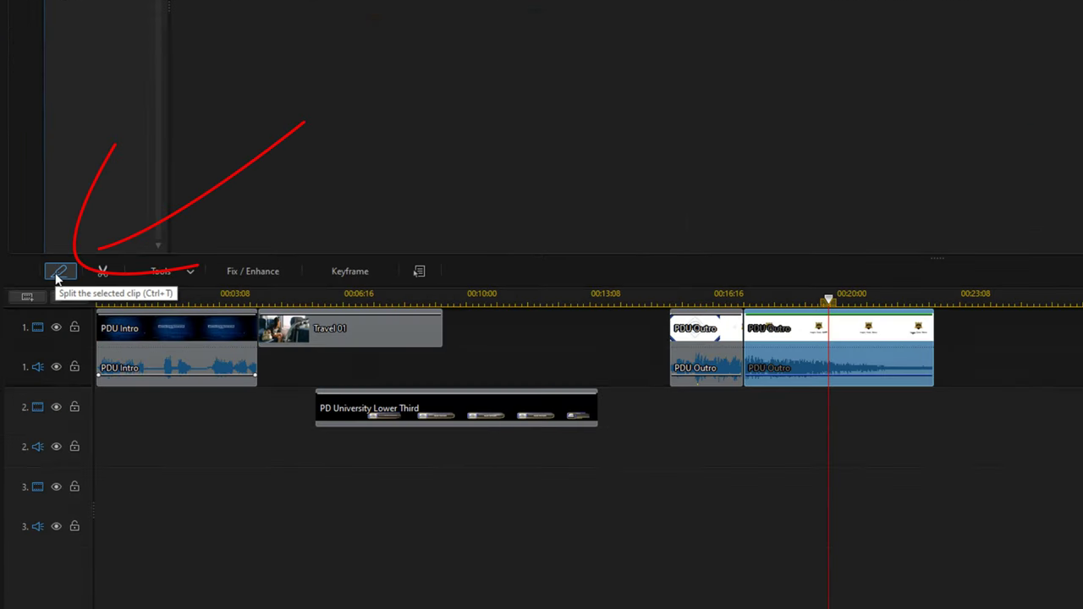
# - Split PDU Outro with Ctrl+T and rotate the outro 180° so the logo is upside down
pyautogui.hotkey('ctrl', 't')
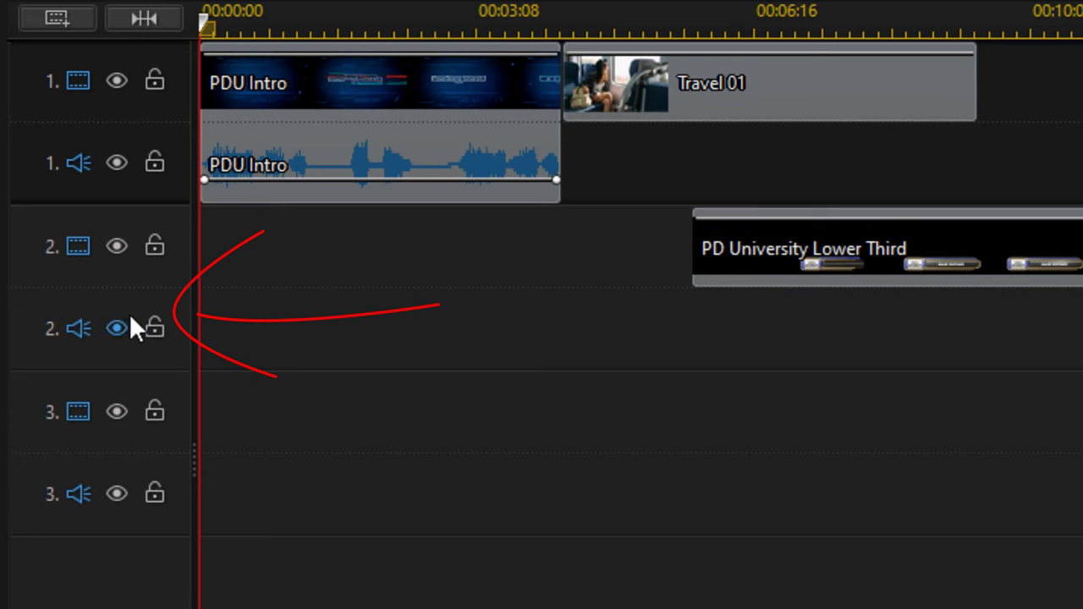
pyautogui.rightClick(153, 301)
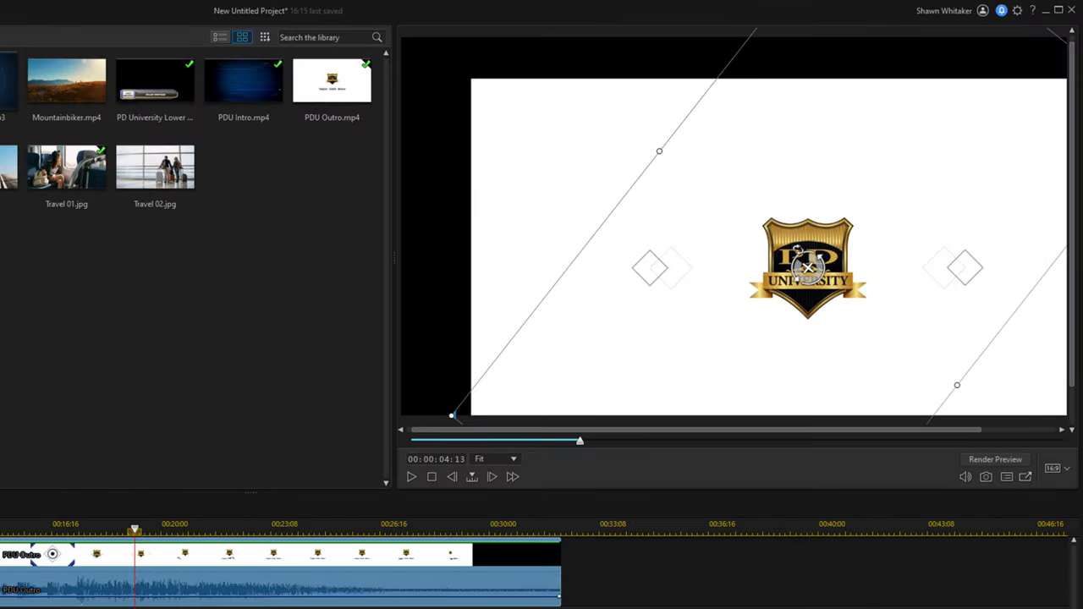
pyautogui.moveTo(808, 269)
pyautogui.mouseDown()
pyautogui.moveTo(769, 314)
pyautogui.moveTo(779, 327)
pyautogui.mouseUp()
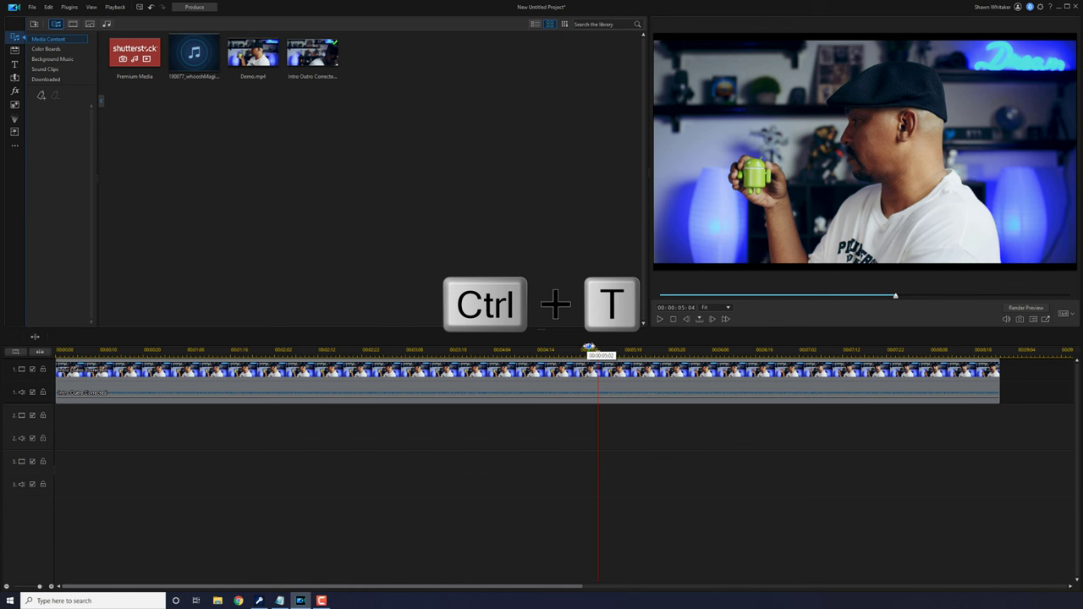
# - Split the Intro Outro Corrected clip at the playhead with Ctrl+T
pyautogui.hotkey('ctrl', 't')
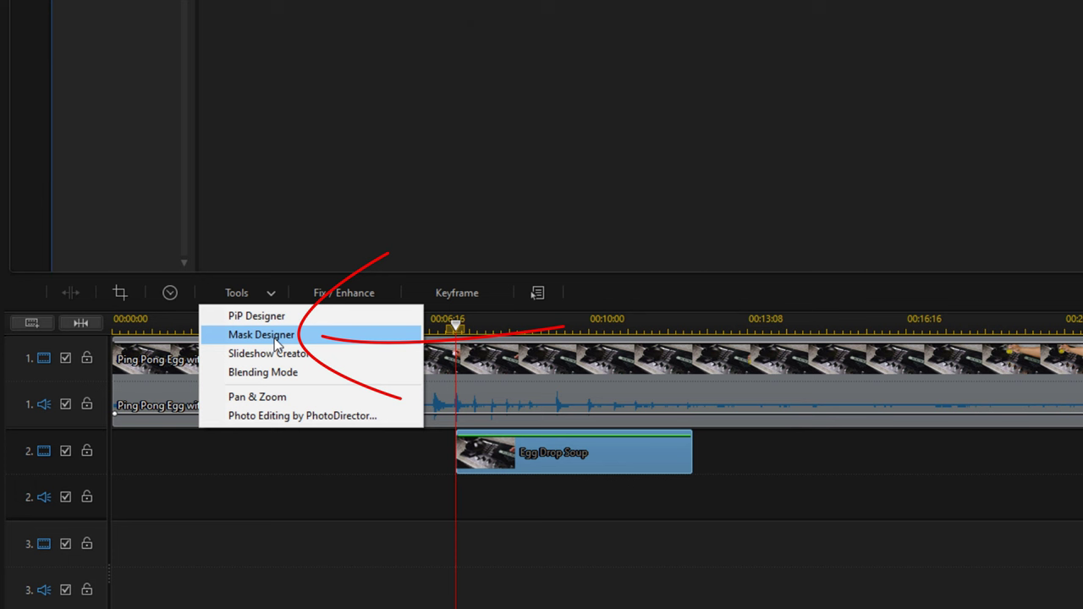
# - Open the overlay clip in Mask Designer, then reach Rest Comm 1's import media options
pyautogui.click(275, 340)
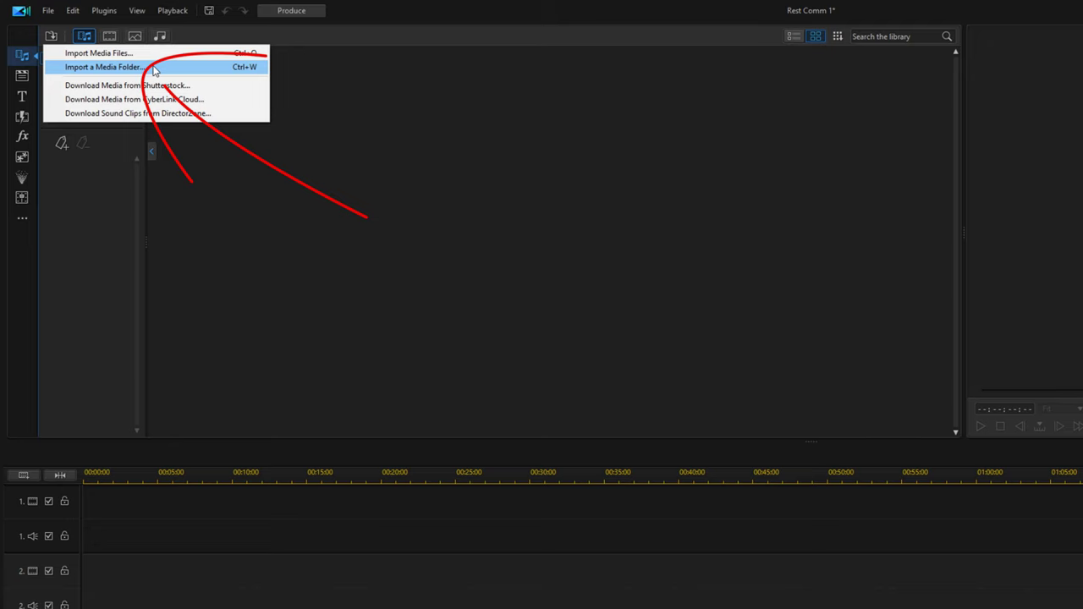
# - Import the Restaurant Commercial folder with its subfolders as tagged media
pyautogui.click(154, 68)
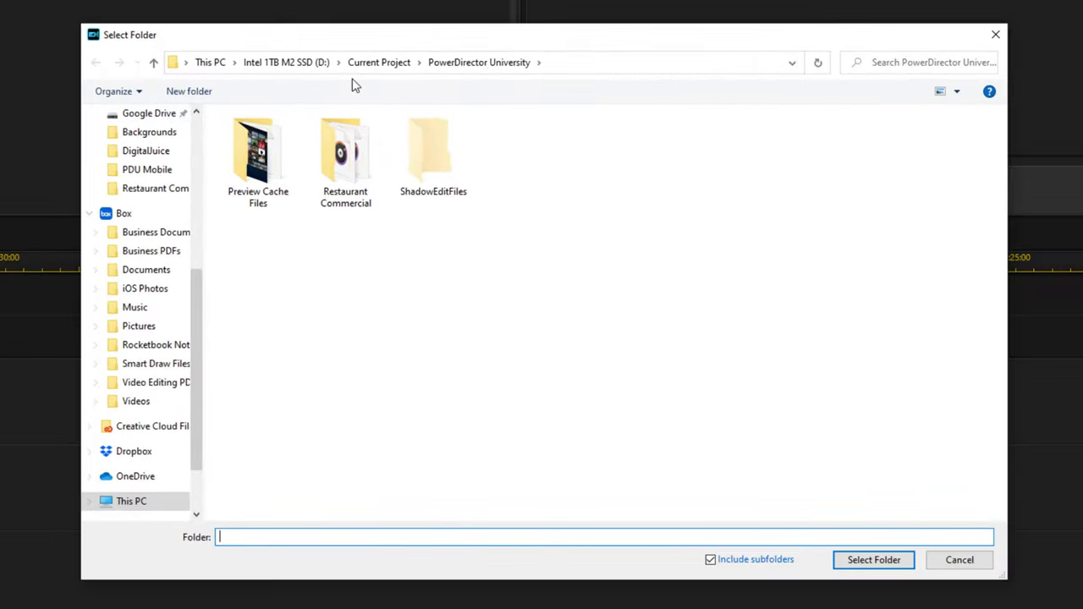
pyautogui.moveTo(343, 161)
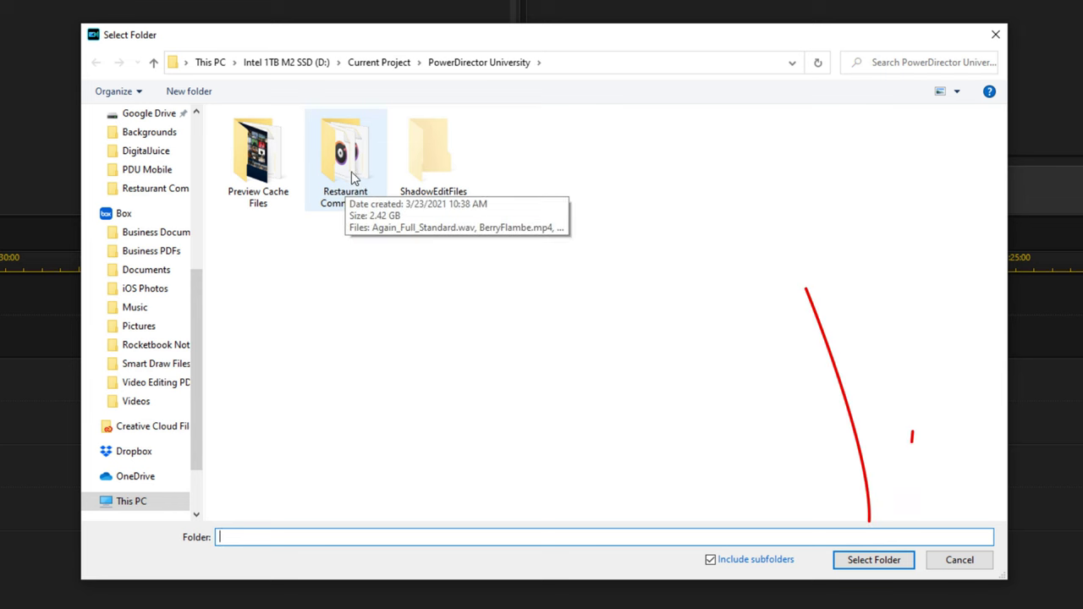
pyautogui.doubleClick(351, 177)
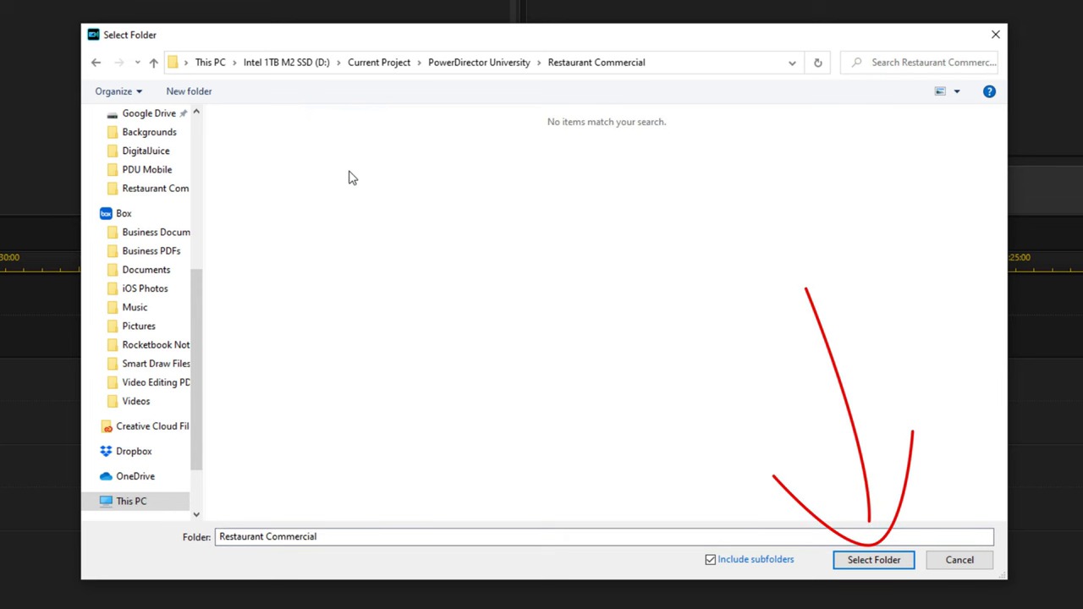
pyautogui.click(874, 560)
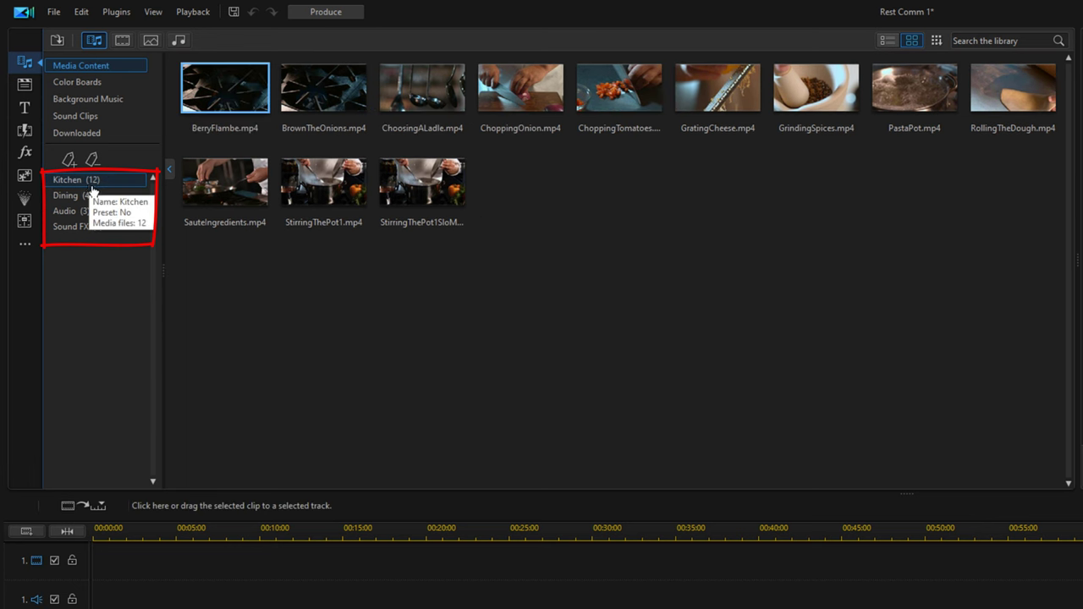
# - Review the Dining, Audio and Sound FX tags, then make BerryFlambe the first storyboard clip
pyautogui.click(75, 210)
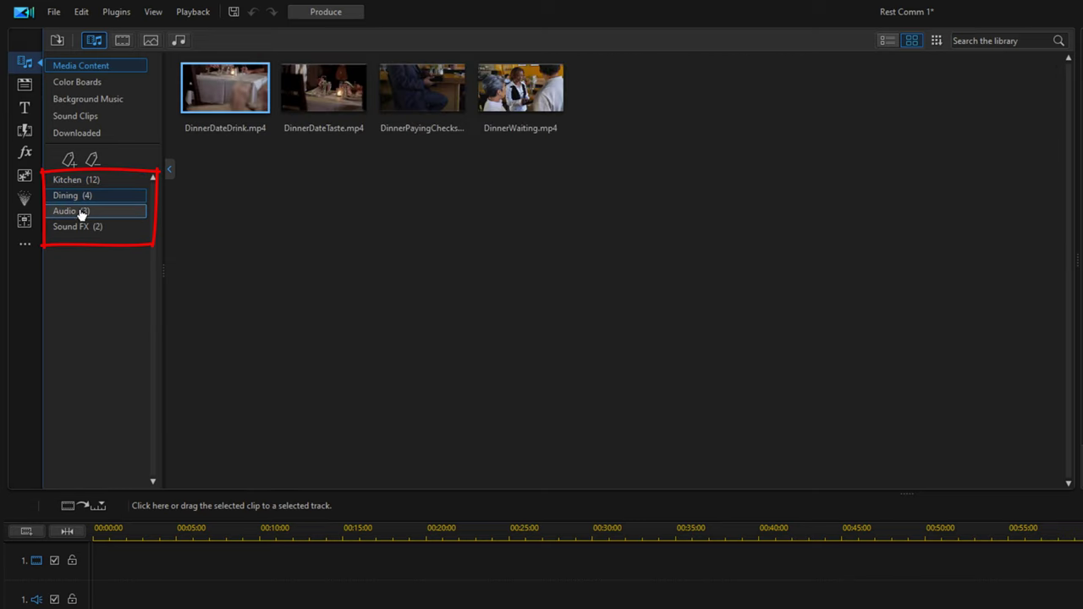
pyautogui.click(80, 214)
pyautogui.click(81, 229)
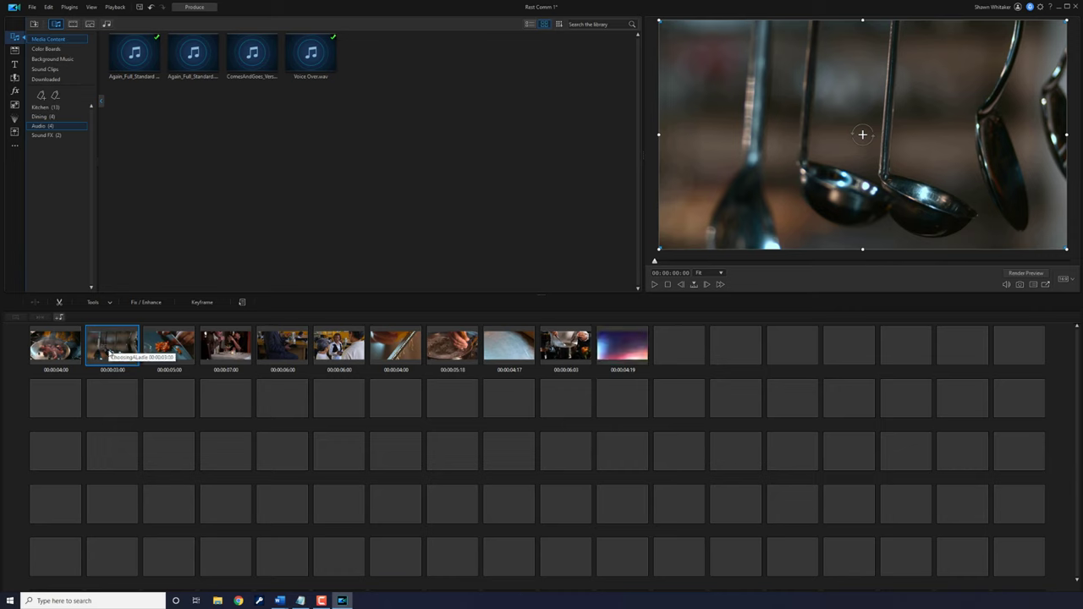
pyautogui.moveTo(61, 353)
pyautogui.mouseDown()
pyautogui.moveTo(160, 359)
pyautogui.moveTo(102, 361)
pyautogui.mouseUp()
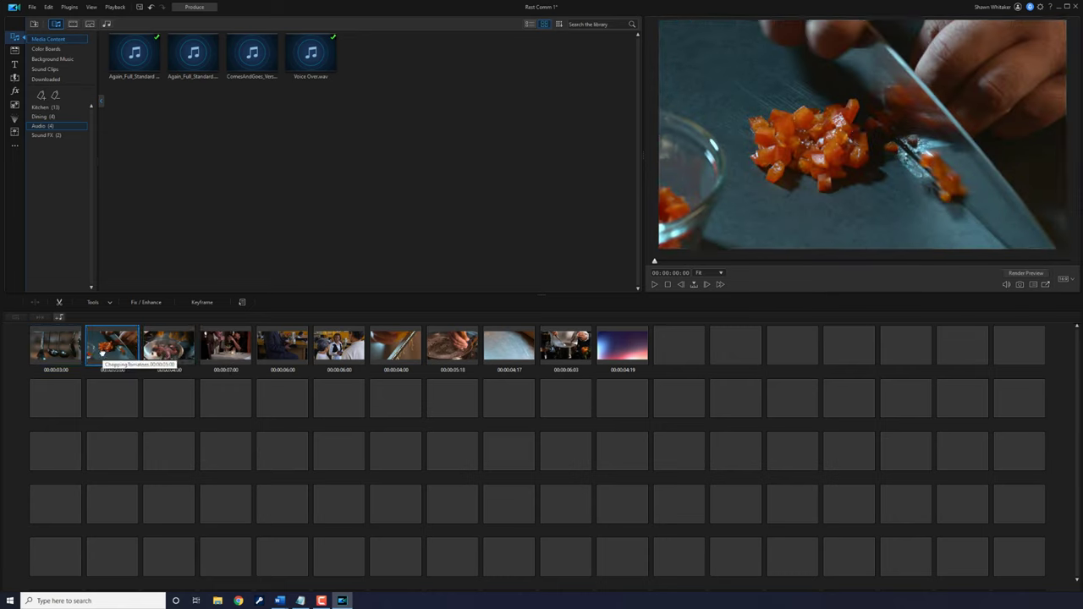